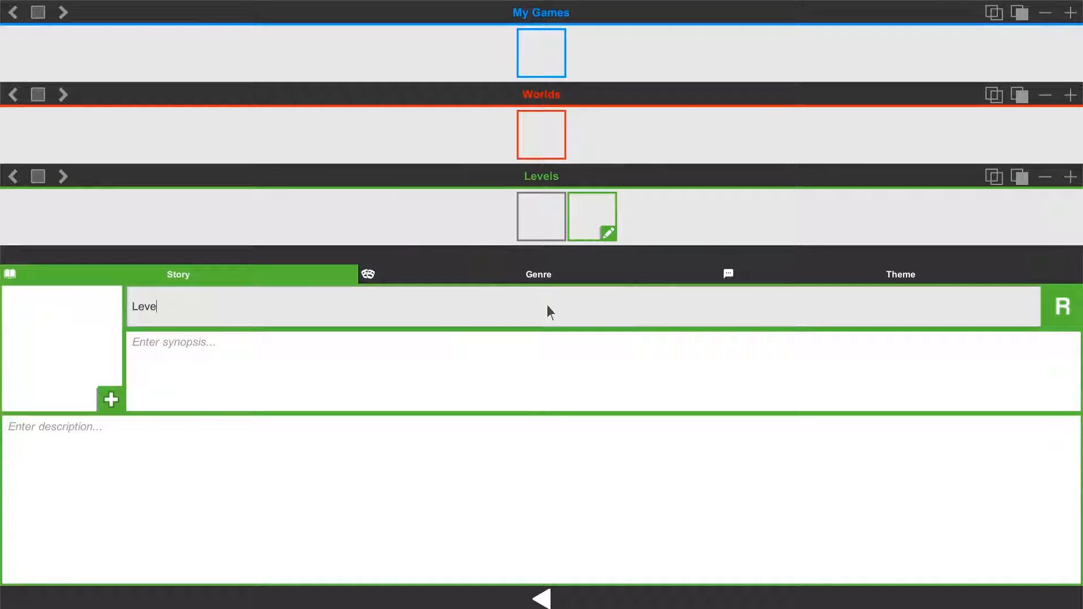
# Step: Title the second level "Level 2" and open Level 1 in the level editor
pyautogui.click(203, 321)
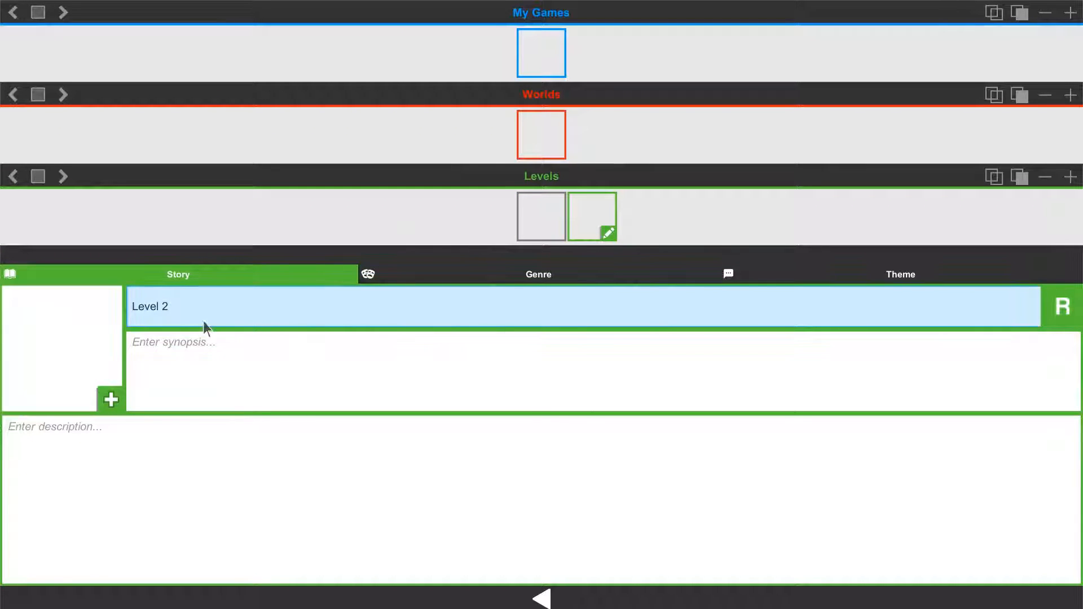
pyautogui.click(539, 218)
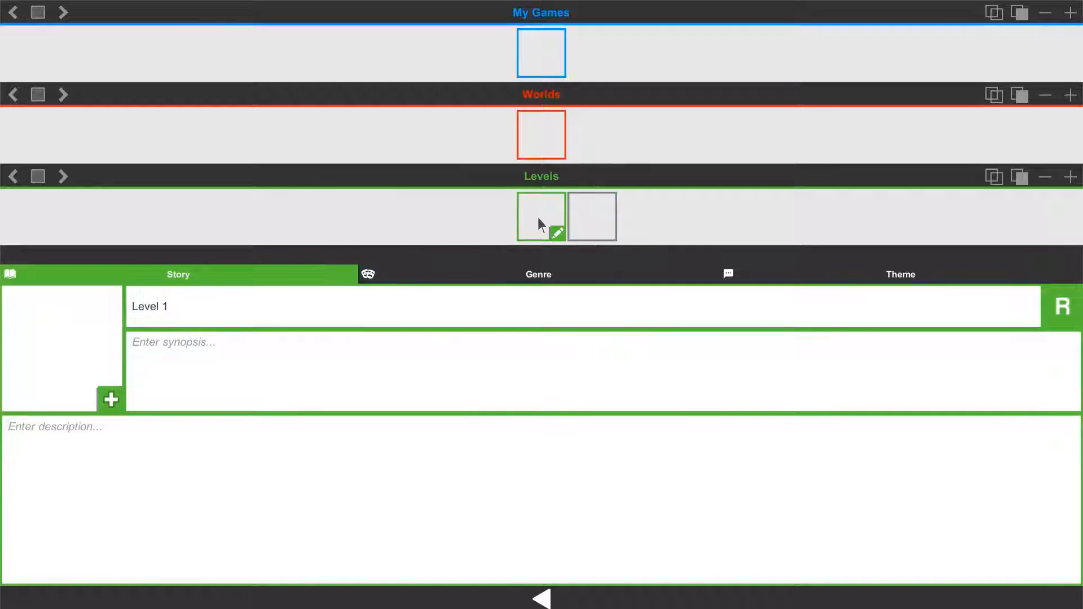
pyautogui.click(541, 219)
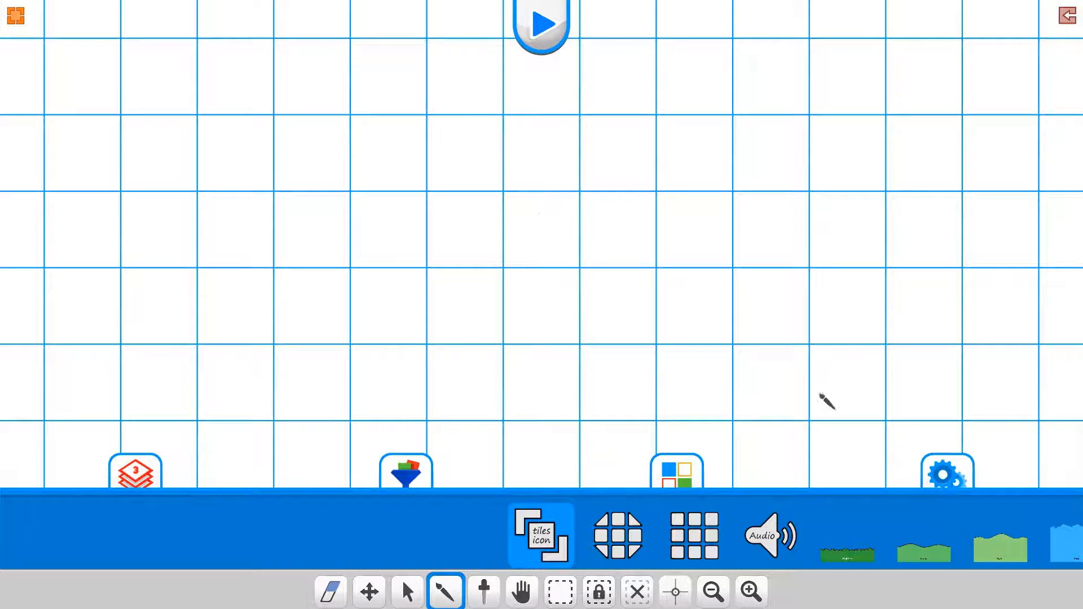
# Step: Place a Player tile near the middle of the empty level grid
pyautogui.moveTo(804, 534); pyautogui.dragTo(198, 530)
pyautogui.moveTo(417, 534); pyautogui.dragTo(99, 533)
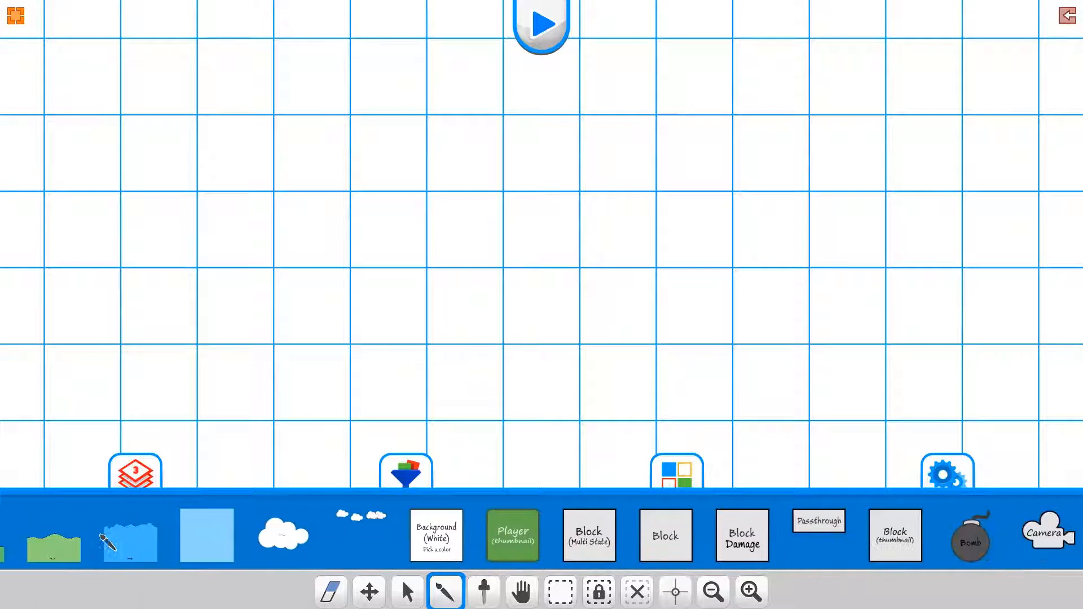
pyautogui.moveTo(379, 536); pyautogui.dragTo(313, 536)
pyautogui.click(402, 542)
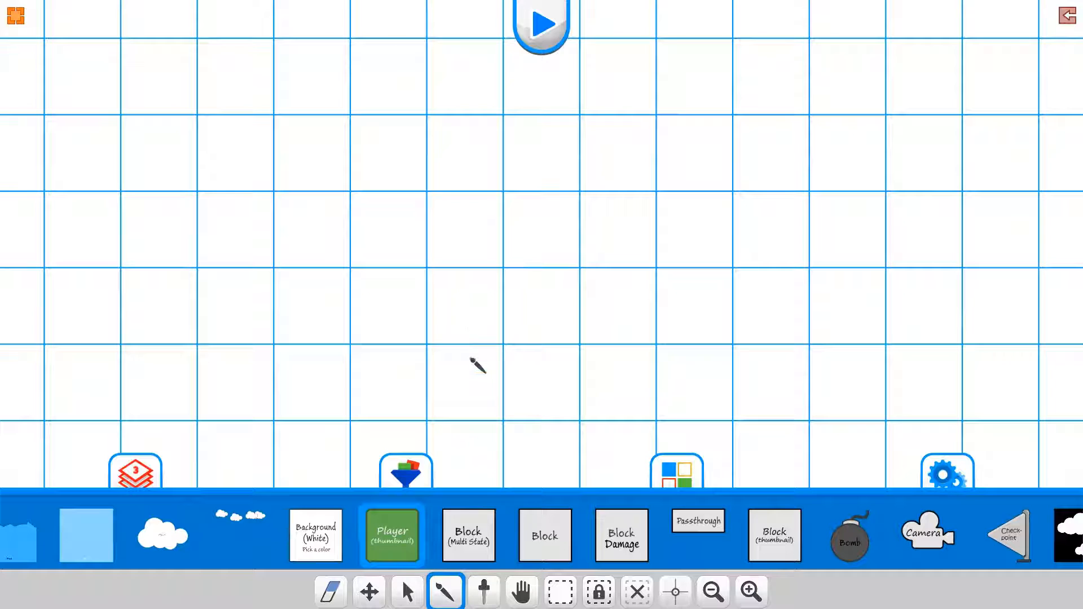
pyautogui.click(472, 359)
# Step: Paint a row of five Block tiles under the player and stack one more Block on its right end
pyautogui.click(545, 542)
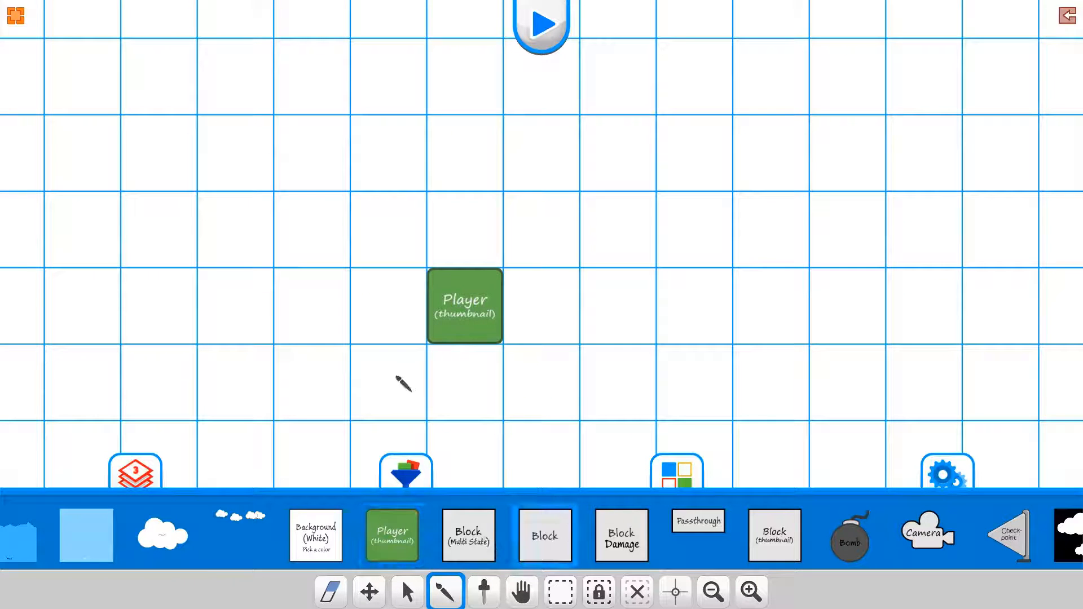
pyautogui.moveTo(404, 384)
pyautogui.mouseDown()
pyautogui.moveTo(643, 387)
pyautogui.moveTo(748, 407)
pyautogui.mouseUp()
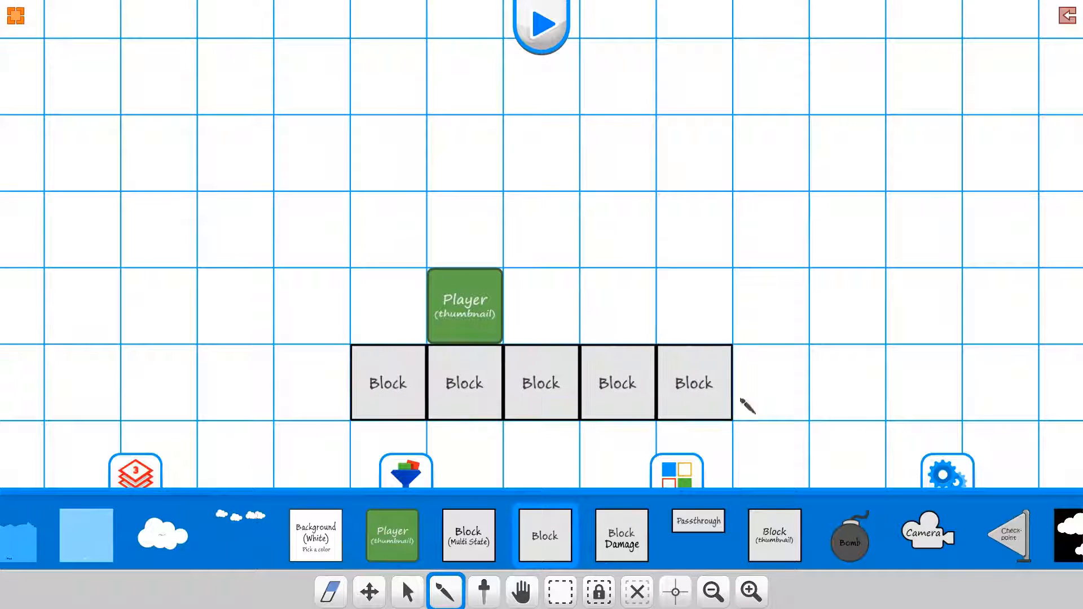
pyautogui.click(700, 326)
# Step: Place a Gradient Sky tile on the grid to the left of the block row
pyautogui.moveTo(841, 533); pyautogui.dragTo(380, 533)
pyautogui.moveTo(641, 545); pyautogui.dragTo(531, 546)
pyautogui.click(362, 552)
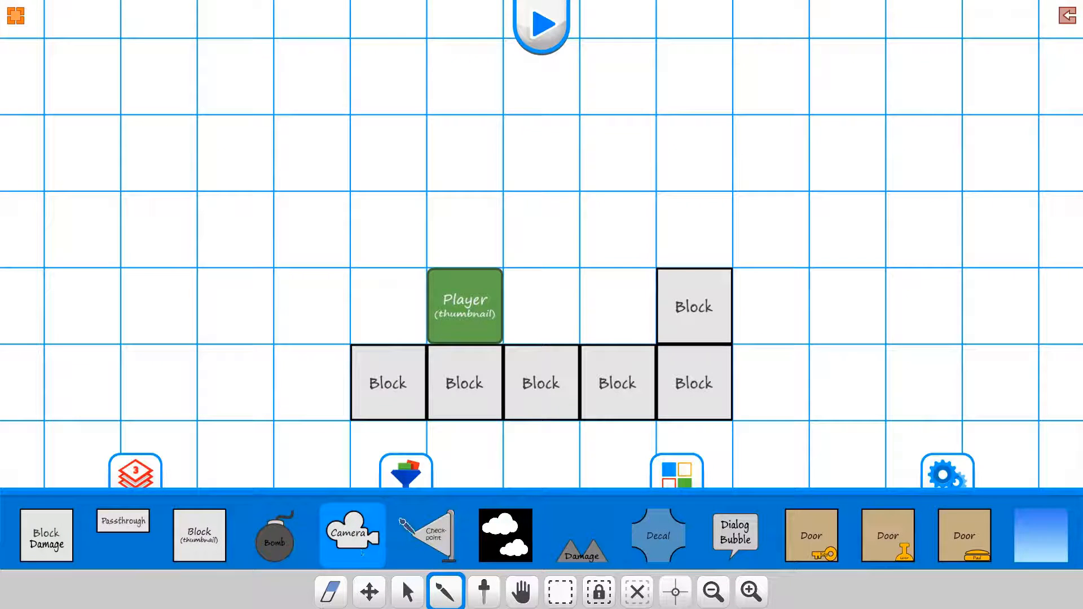
pyautogui.moveTo(659, 533); pyautogui.dragTo(157, 524)
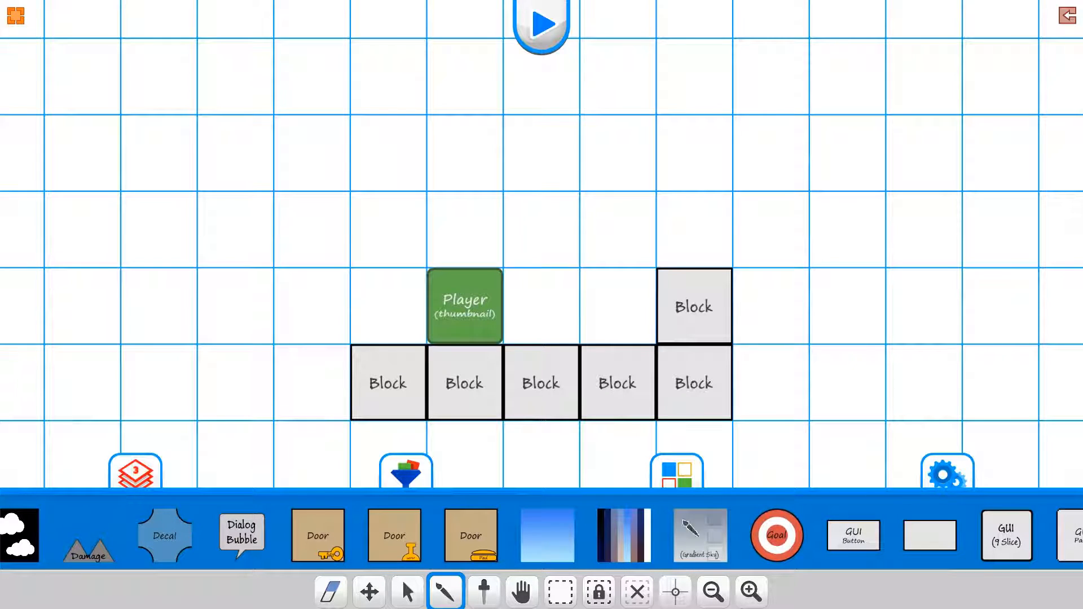
pyautogui.click(689, 530)
pyautogui.click(255, 393)
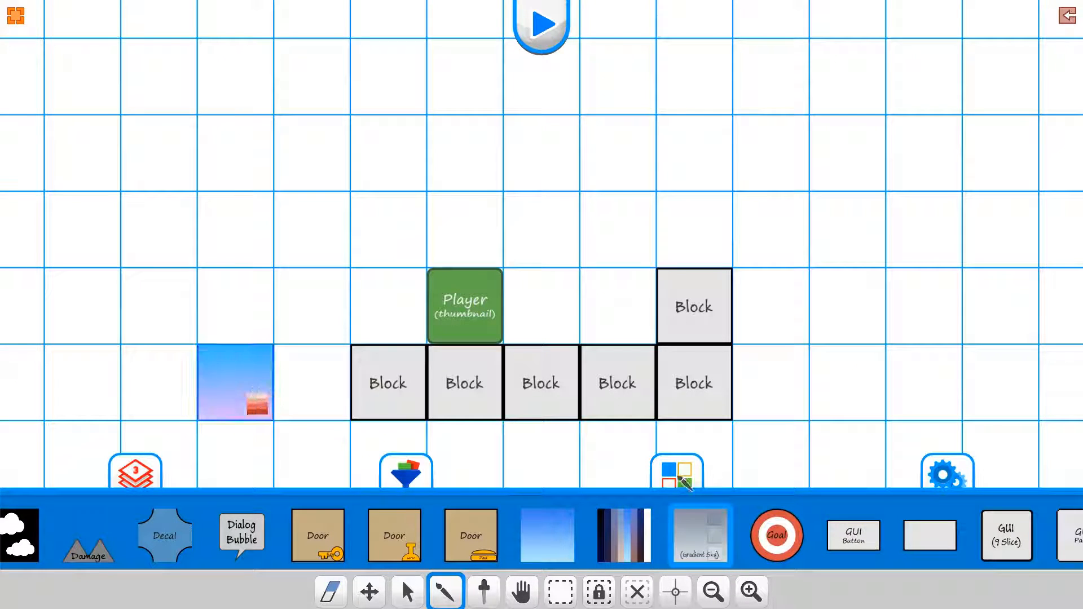
# Step: Place a Goal tile on top of the raised block
pyautogui.moveTo(739, 531); pyautogui.dragTo(533, 533)
pyautogui.click(564, 536)
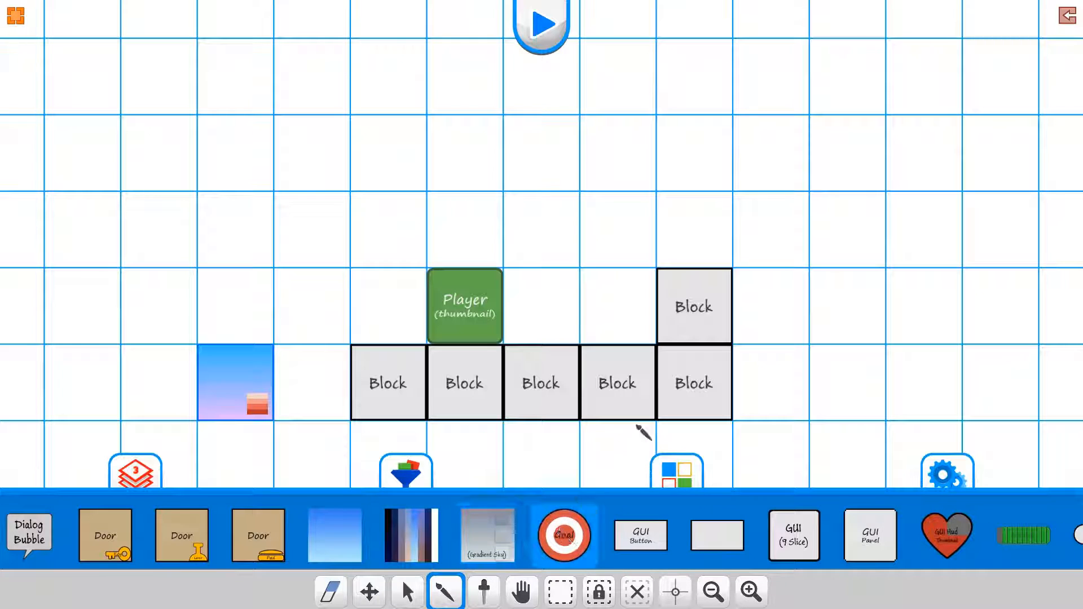
pyautogui.click(712, 215)
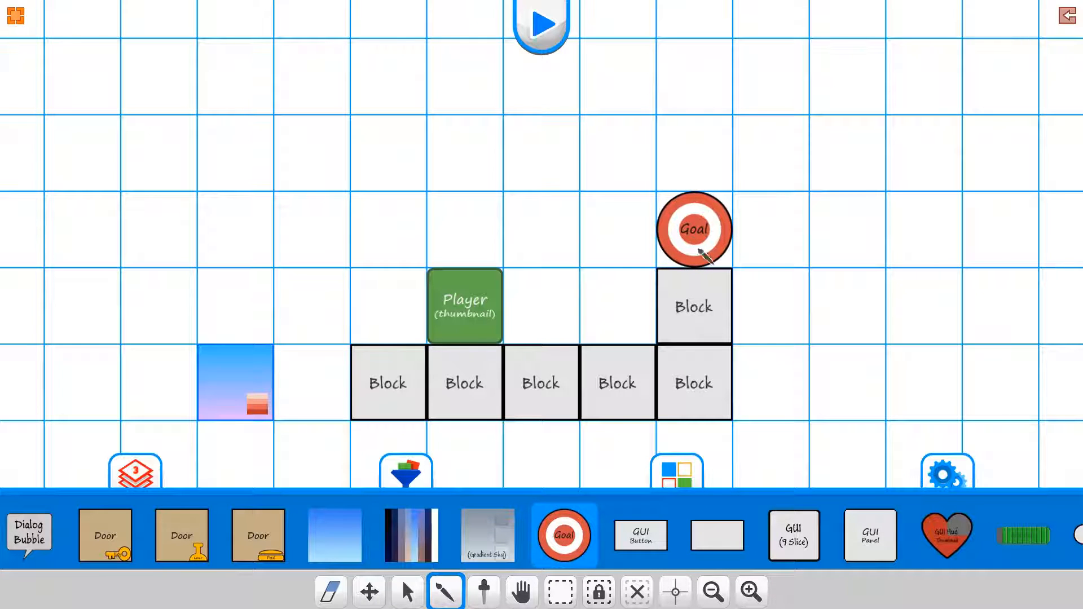
# Step: Place a Screen Transition Enter tile up and to the left of the player
pyautogui.moveTo(952, 530); pyautogui.dragTo(468, 537)
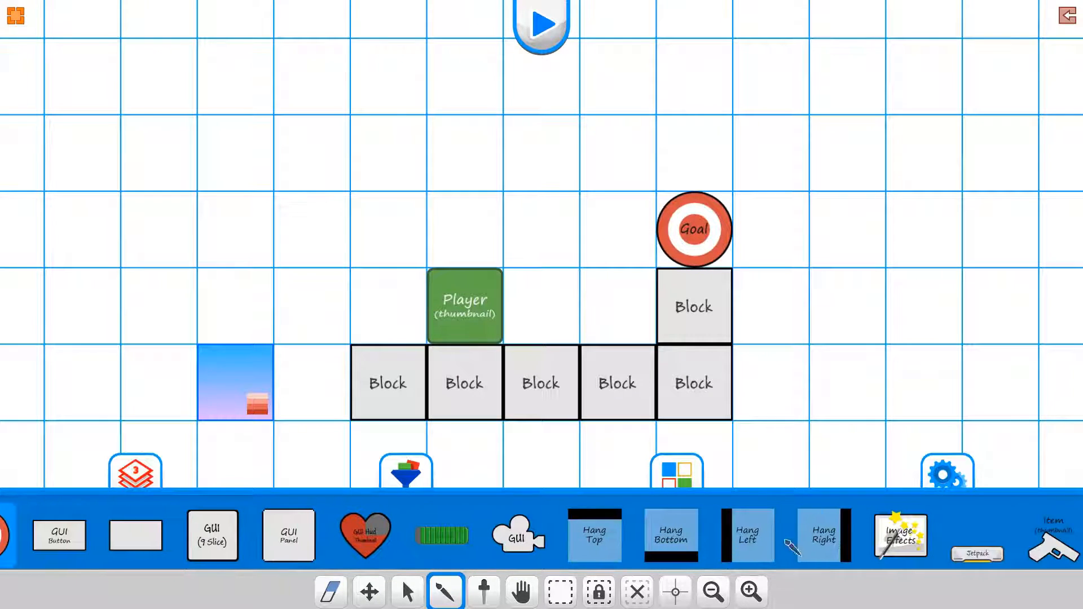
pyautogui.moveTo(833, 543); pyautogui.dragTo(497, 552)
pyautogui.moveTo(880, 555); pyautogui.dragTo(417, 551)
pyautogui.moveTo(509, 548); pyautogui.dragTo(413, 549)
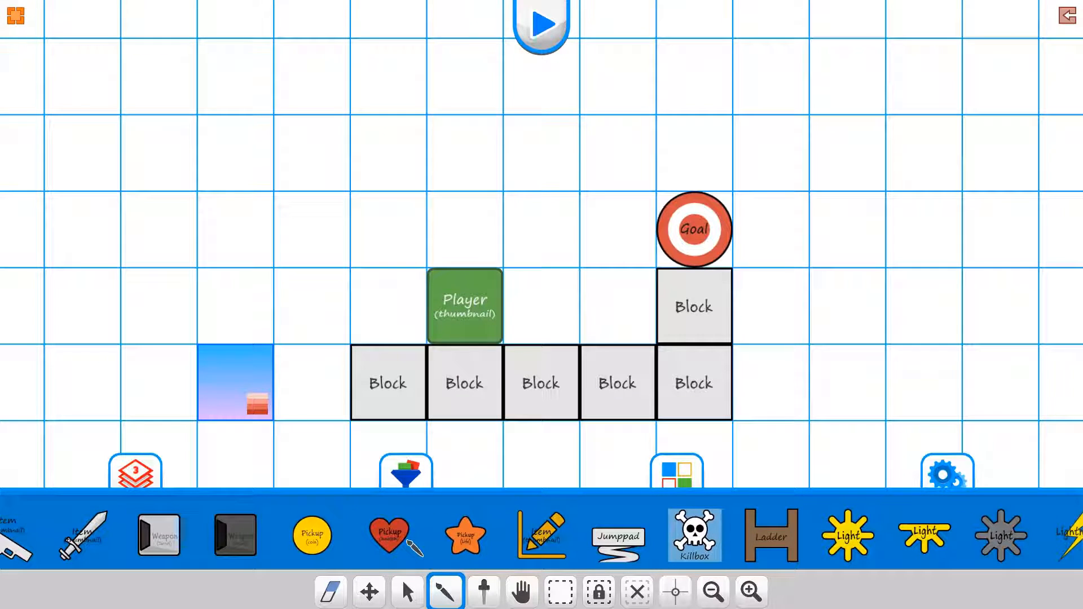
pyautogui.moveTo(855, 502); pyautogui.dragTo(519, 543)
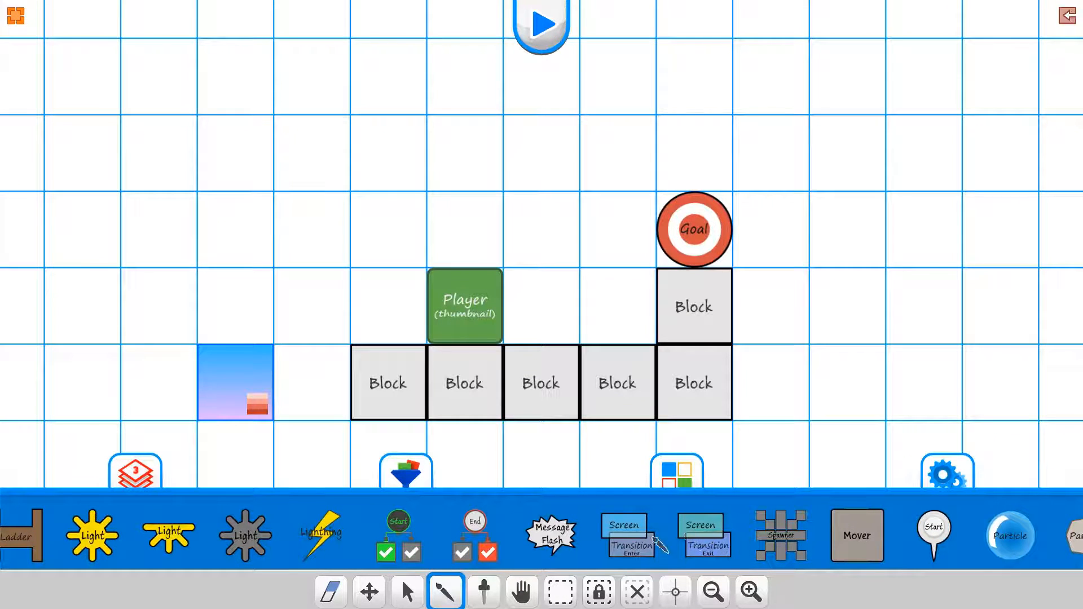
pyautogui.click(633, 539)
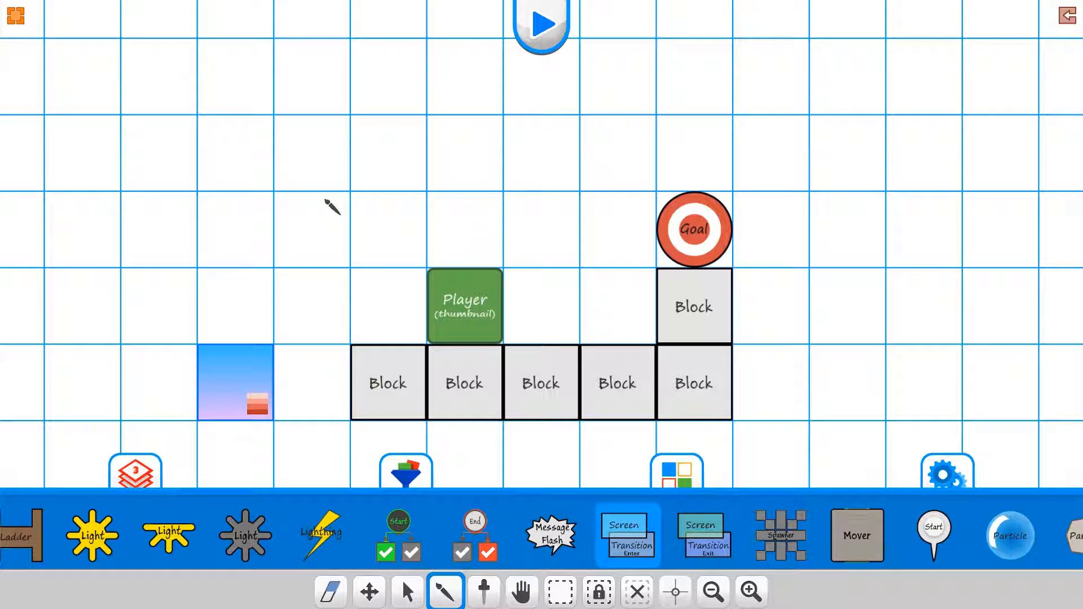
pyautogui.click(329, 217)
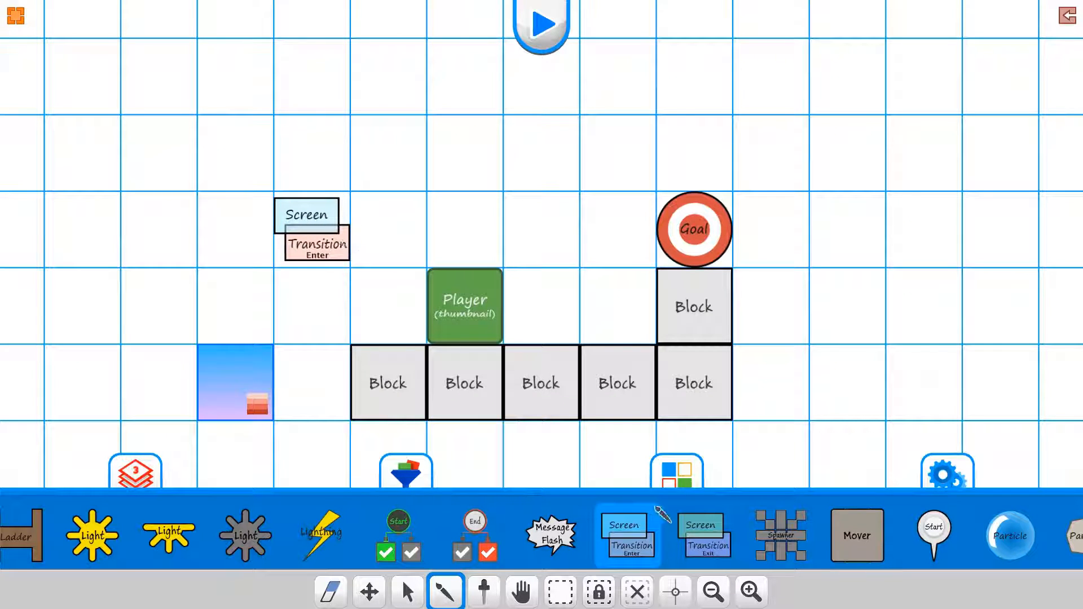
# Step: Place a Screen Transition Exit tile to the right of the goal and a level End tile below it
pyautogui.click(698, 541)
pyautogui.click(846, 247)
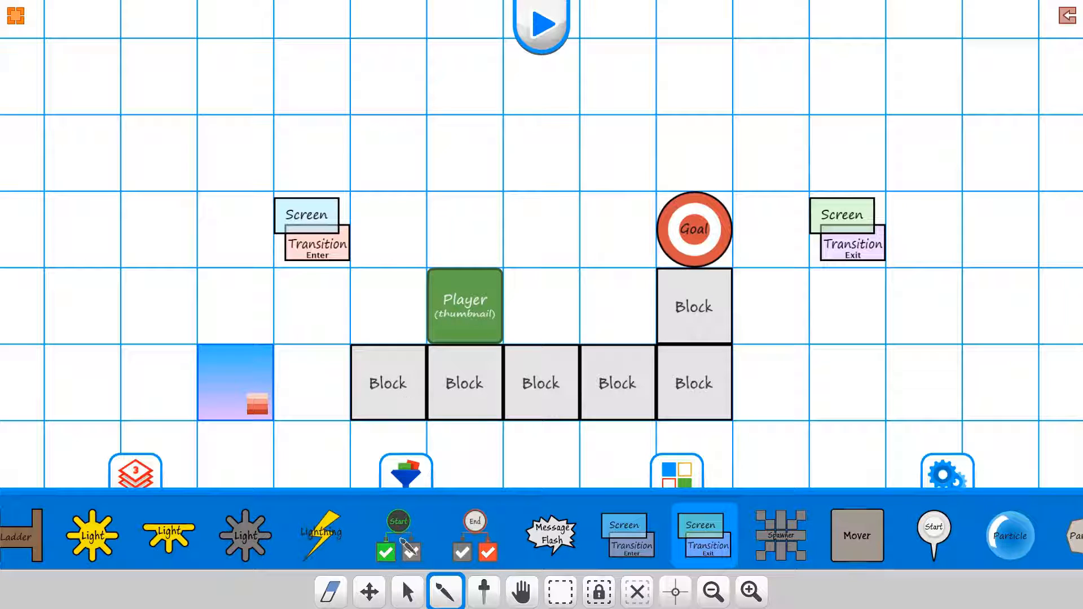
pyautogui.click(483, 543)
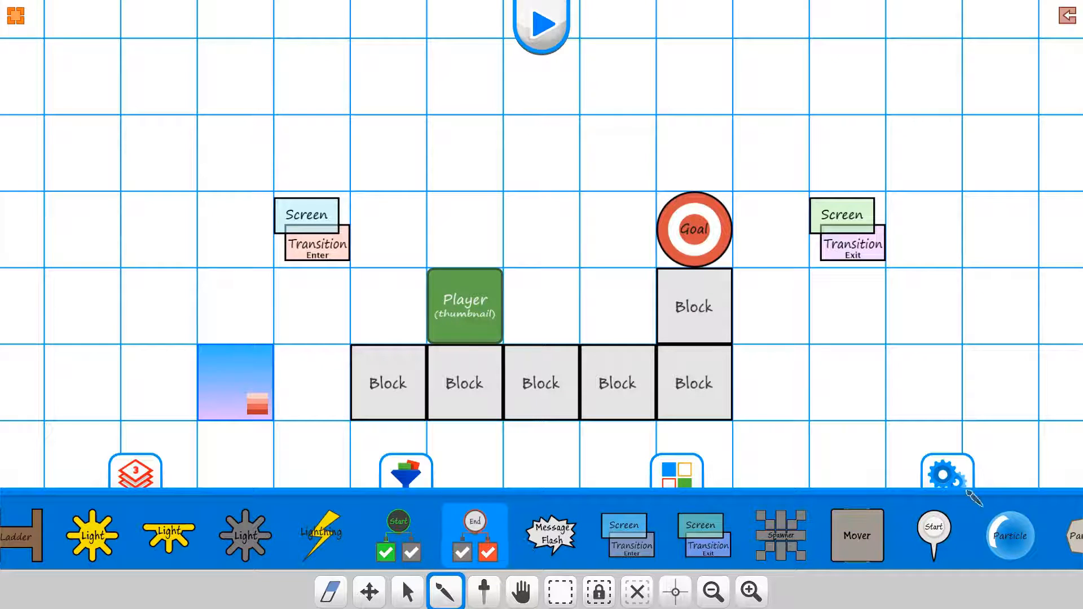
pyautogui.click(849, 368)
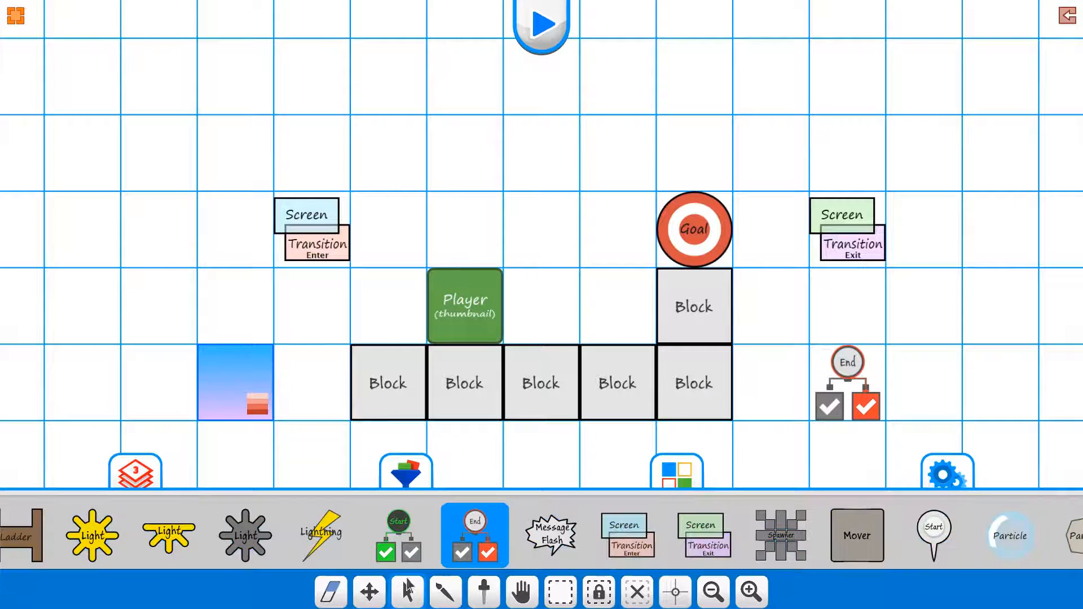
# Step: Set Gradient Type Id to 10 in the Screen Type settings of the Screen Transition Enter tile
pyautogui.click(316, 227)
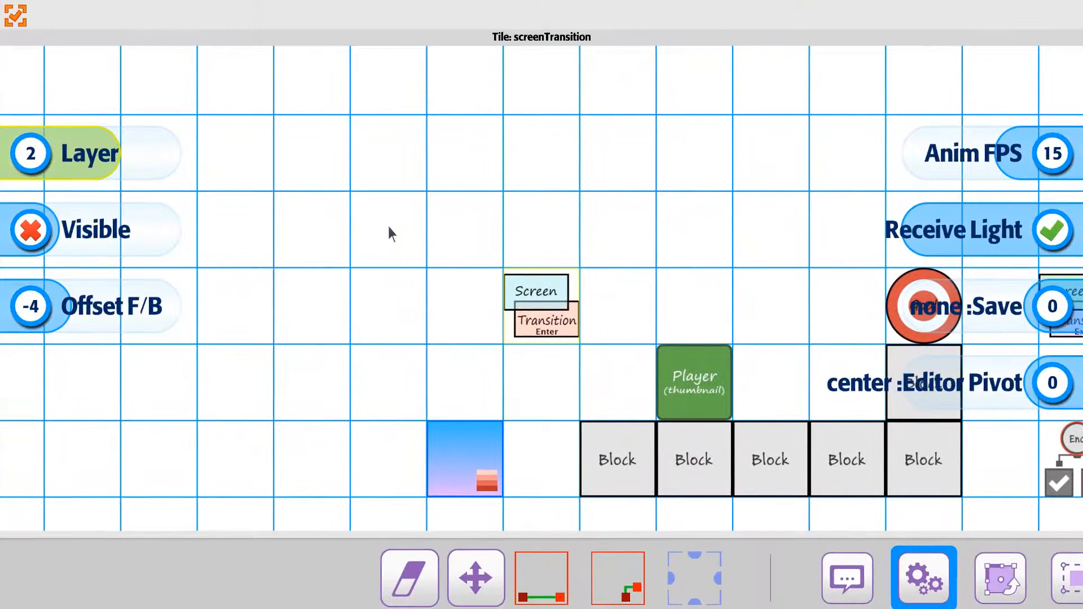
pyautogui.click(952, 584)
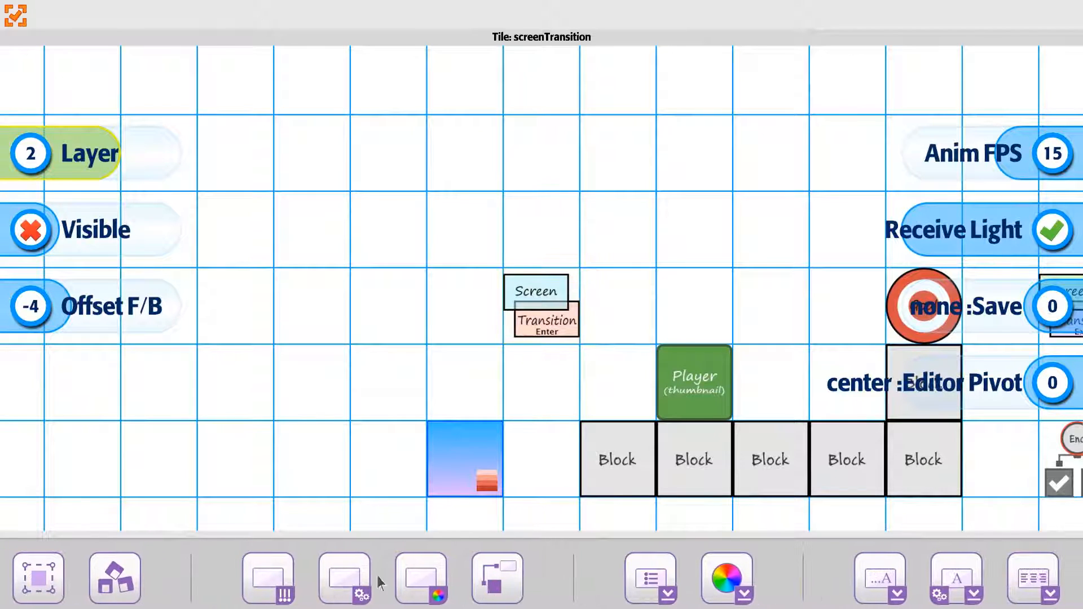
pyautogui.click(282, 589)
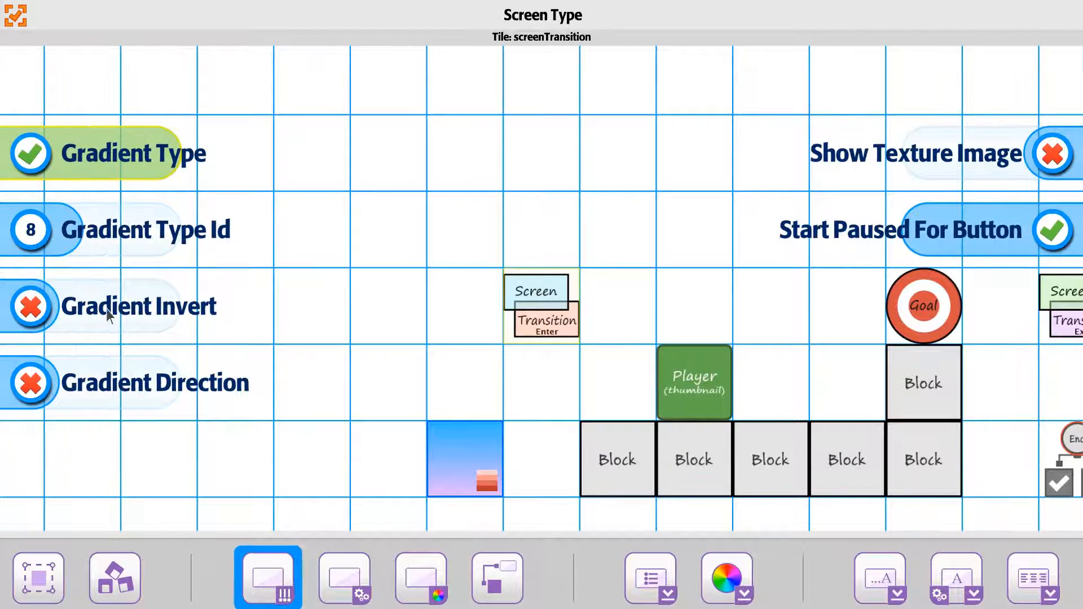
pyautogui.press('Down')
pyautogui.press('Right')
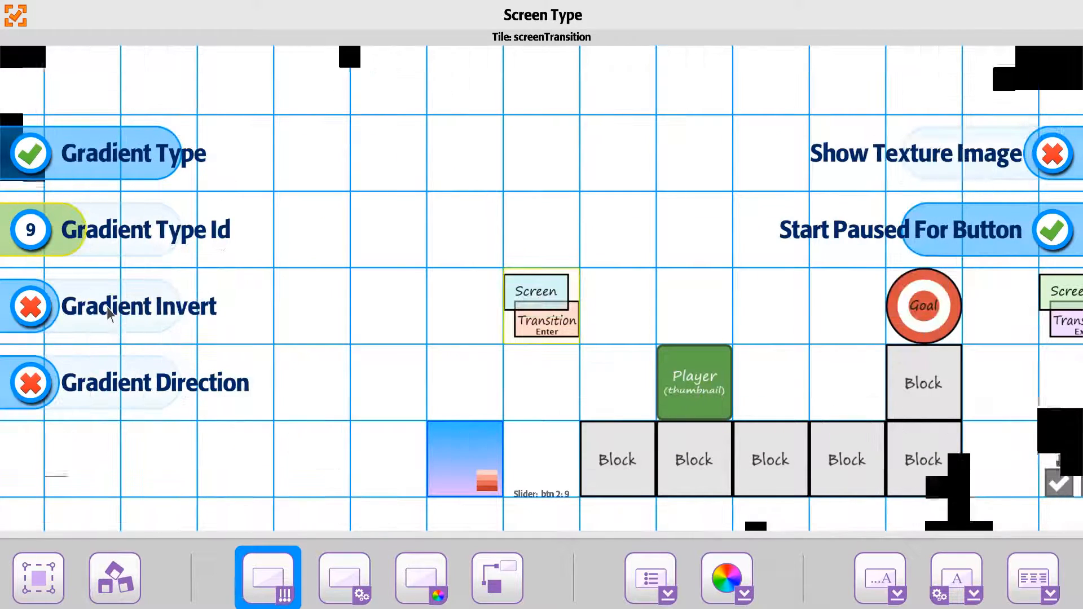
pyautogui.press('Right')
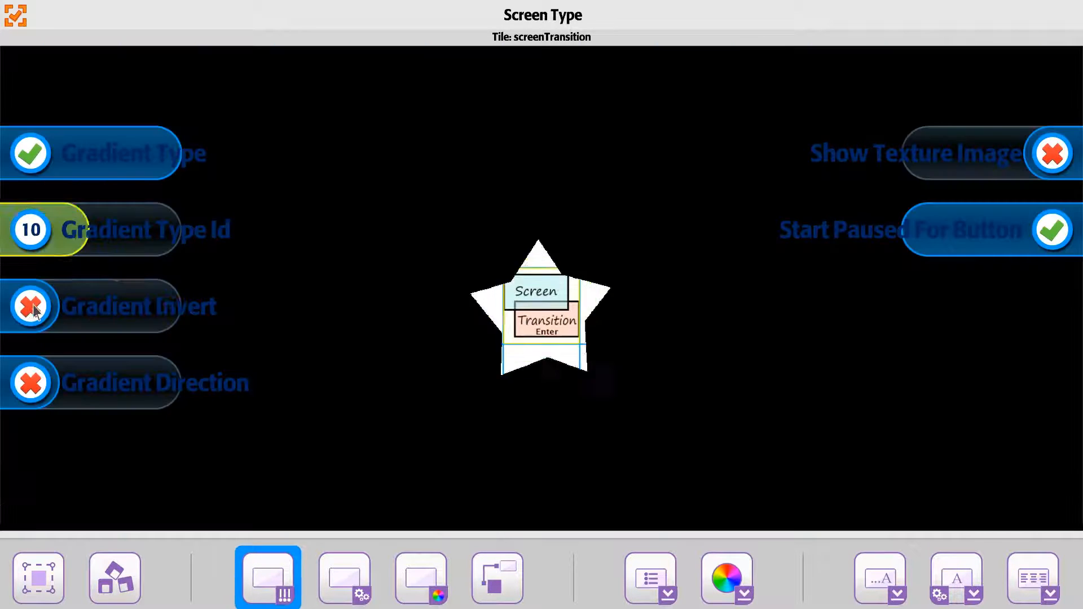
# Step: Try the Gradient Invert and Show Texture Image options on the enter transition, switching each off again
pyautogui.click(32, 305)
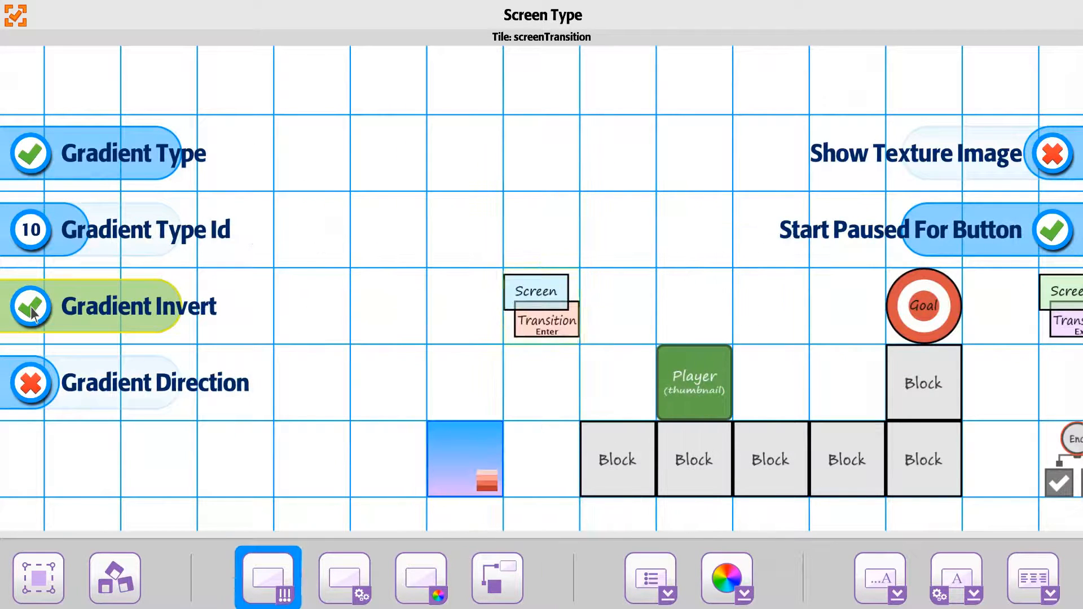
pyautogui.click(33, 314)
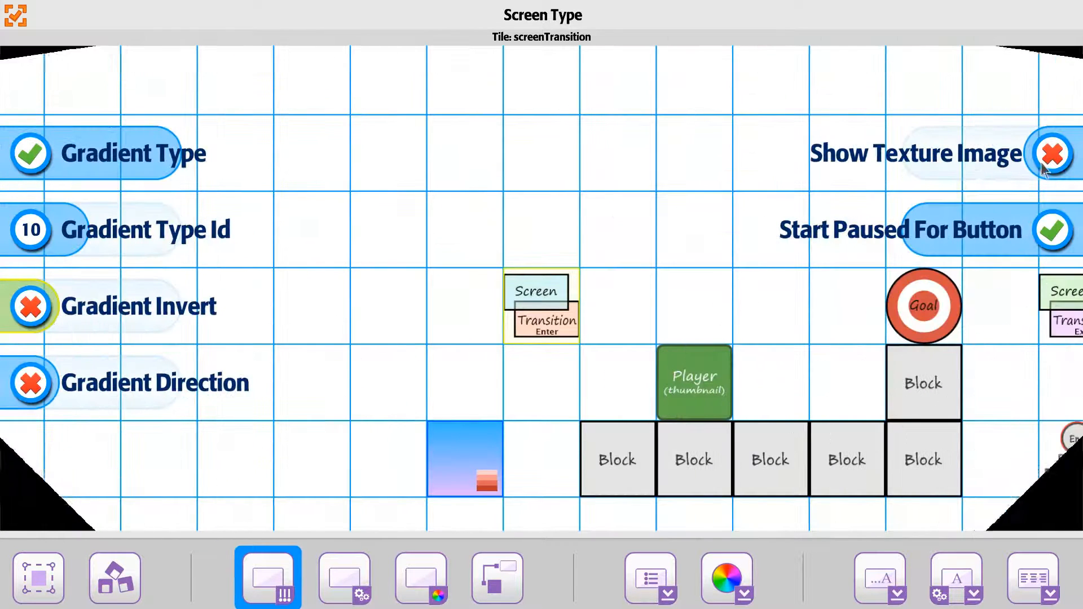
pyautogui.click(1044, 167)
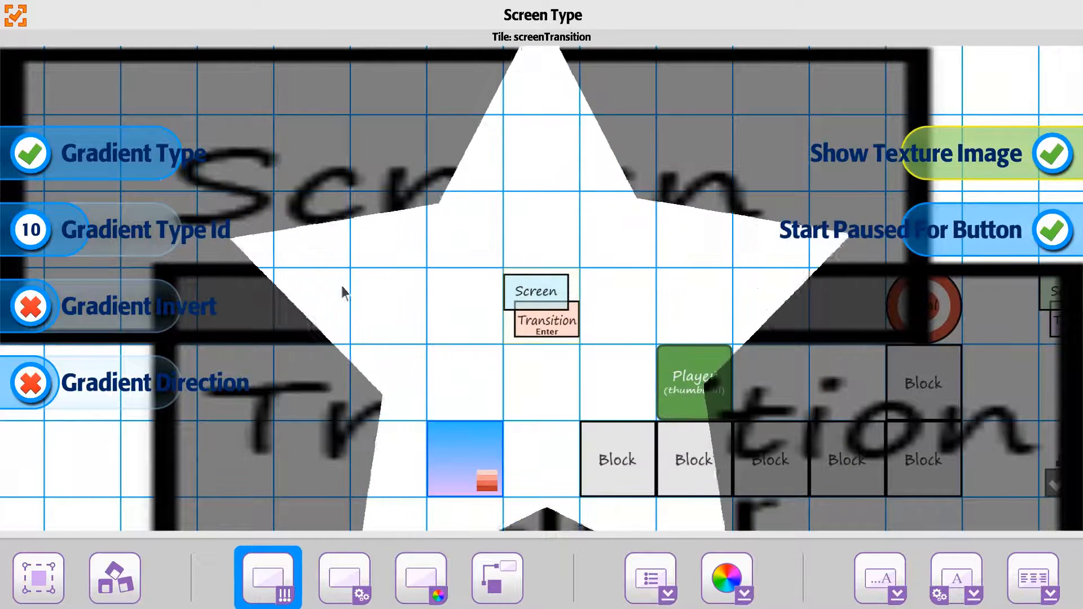
pyautogui.click(852, 147)
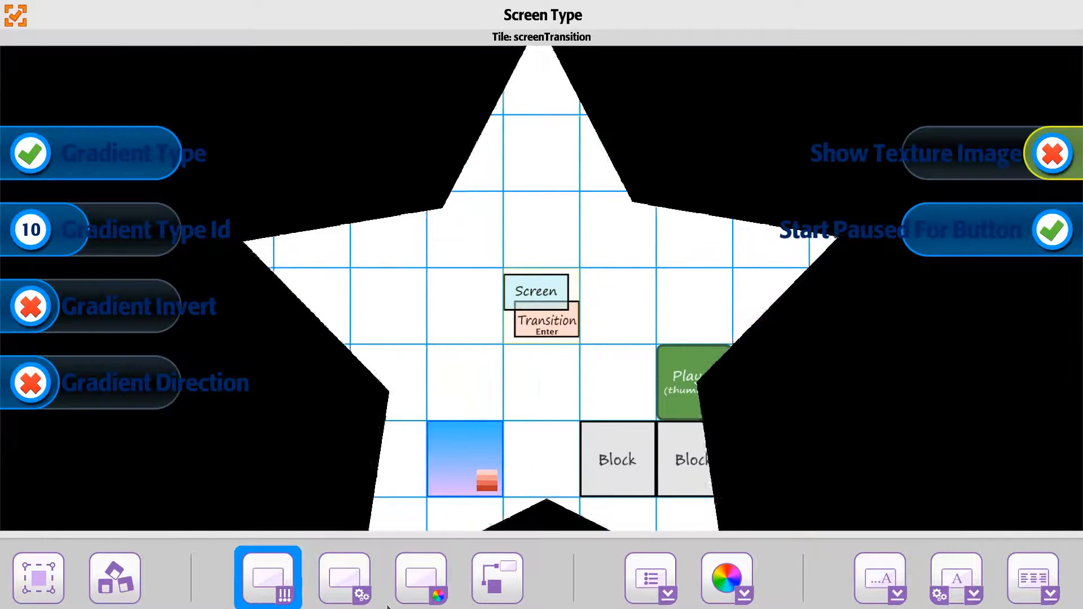
# Step: Enter "Click To Start" as the Screen Start Text of the enter transition
pyautogui.moveTo(791, 571); pyautogui.dragTo(337, 572)
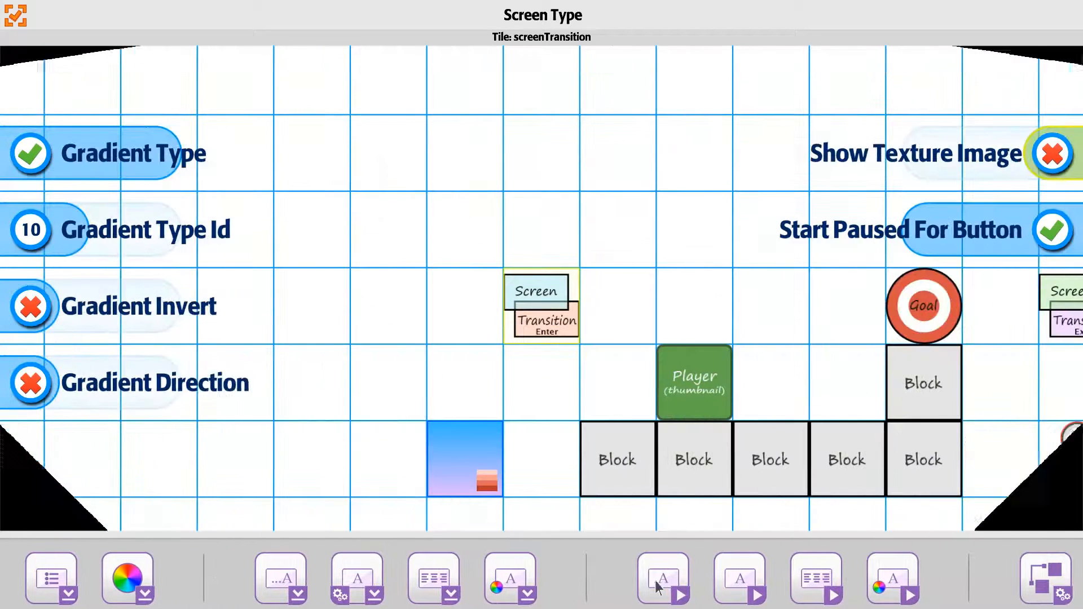
pyautogui.click(658, 587)
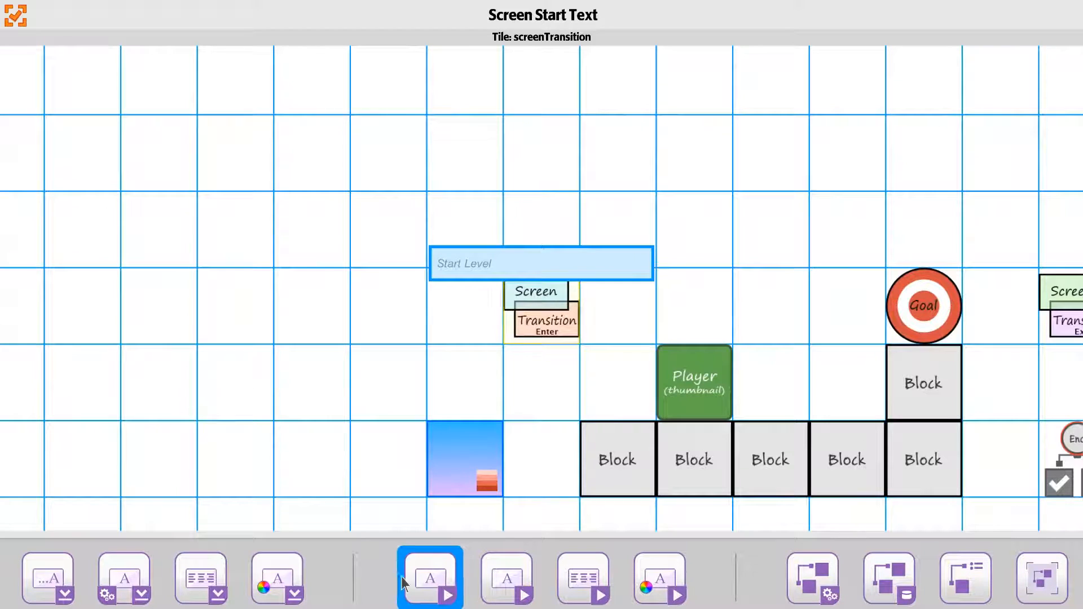
pyautogui.click(472, 264)
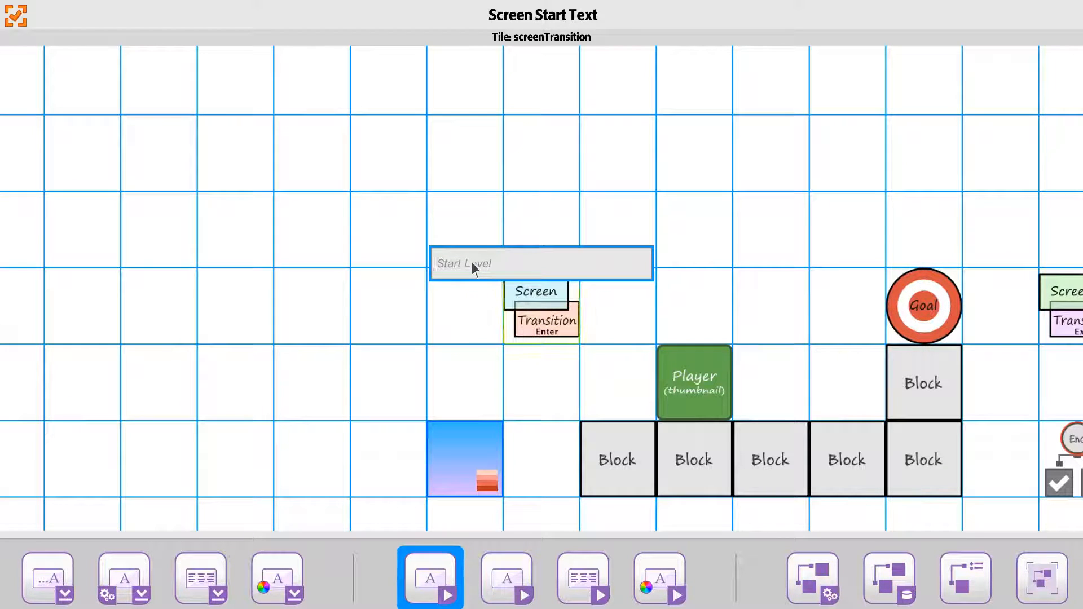
pyautogui.write('Click To Start')
# Step: Colour the Screen Start Text of the enter transition pure blue with Red 0, Green 0 and Blue 255
pyautogui.click(523, 581)
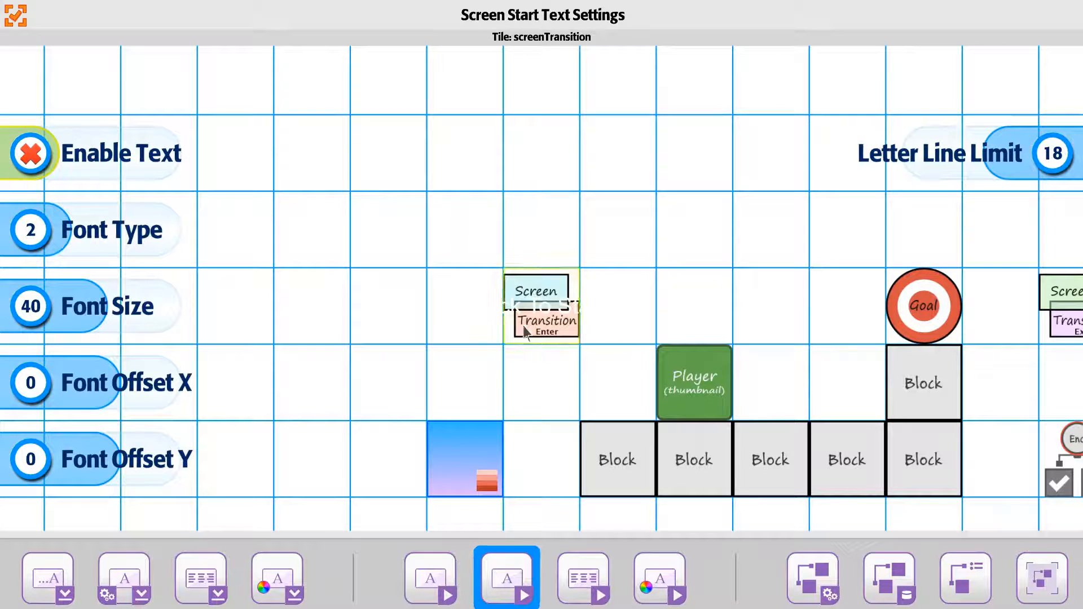
pyautogui.click(658, 581)
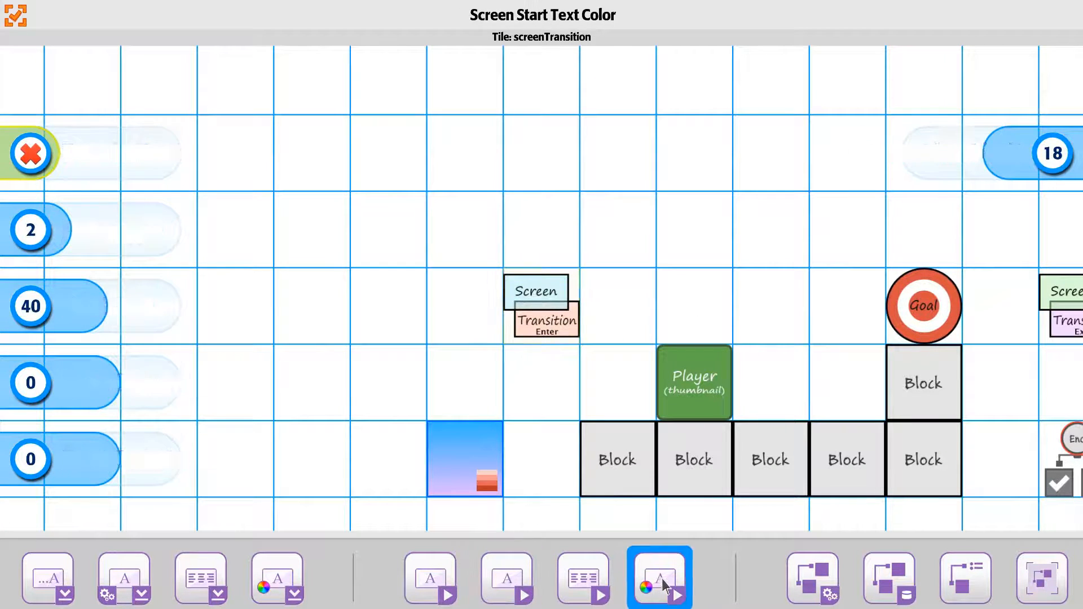
pyautogui.click(27, 161)
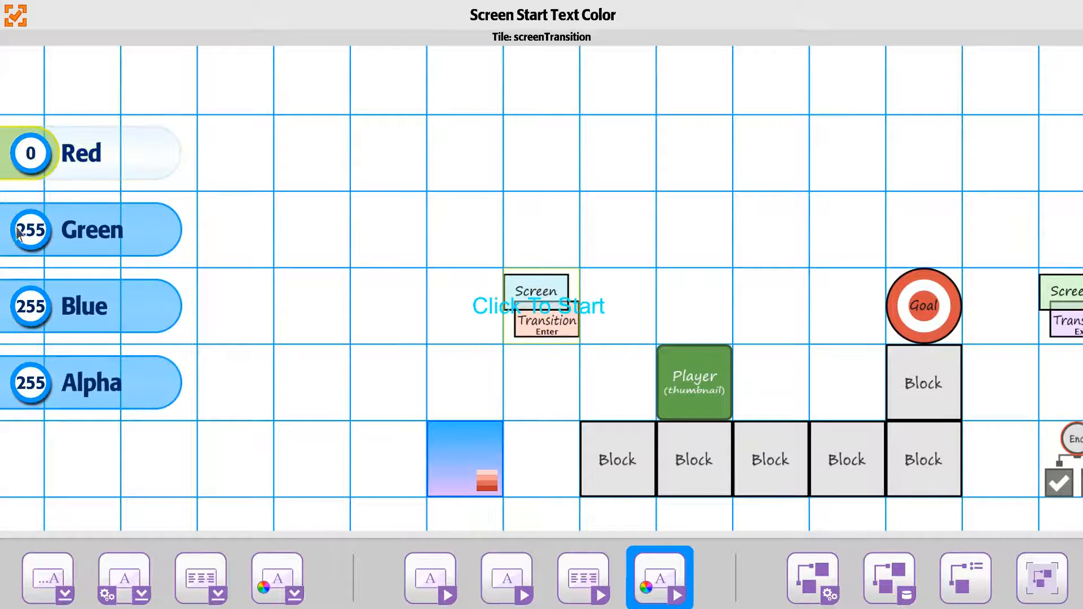
pyautogui.click(22, 234)
pyautogui.click(26, 303)
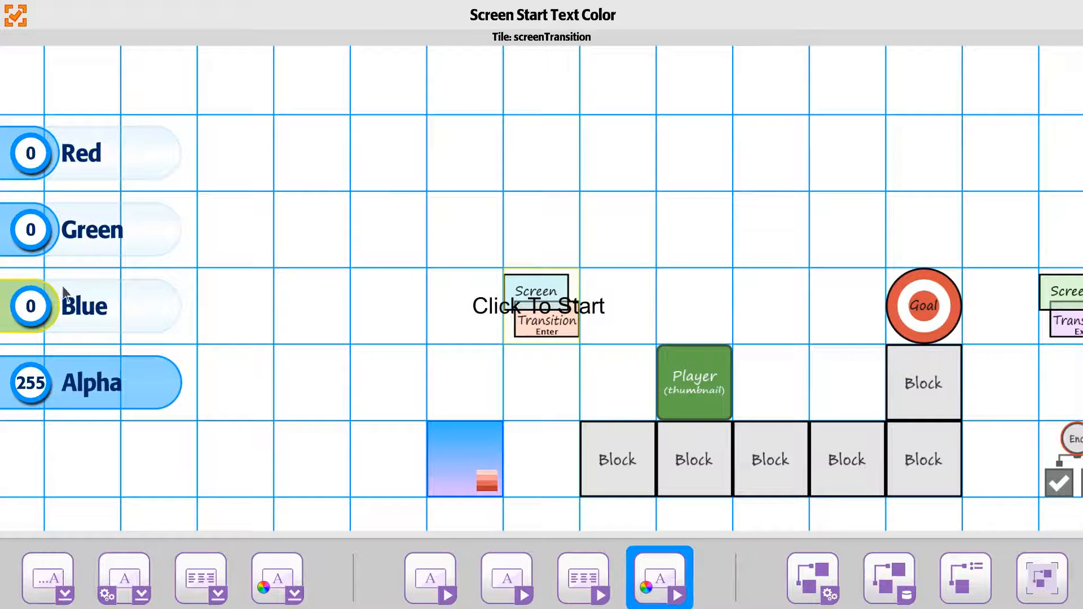
pyautogui.click(35, 314)
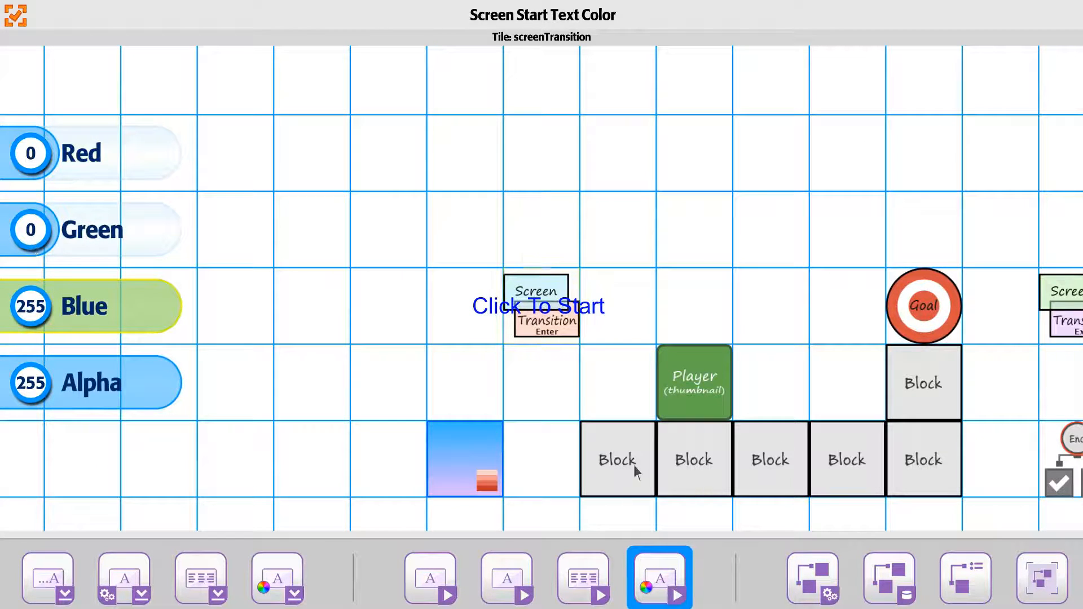
# Step: Enable the start text of the enter transition and set its Font Type to 9 and Font Size to 90
pyautogui.click(522, 559)
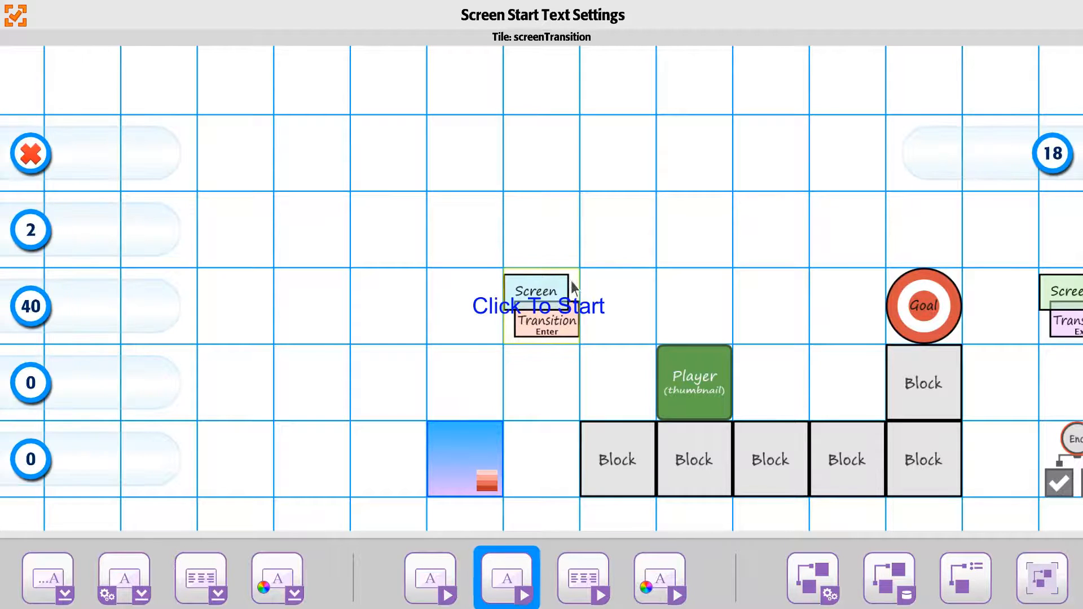
pyautogui.click(43, 166)
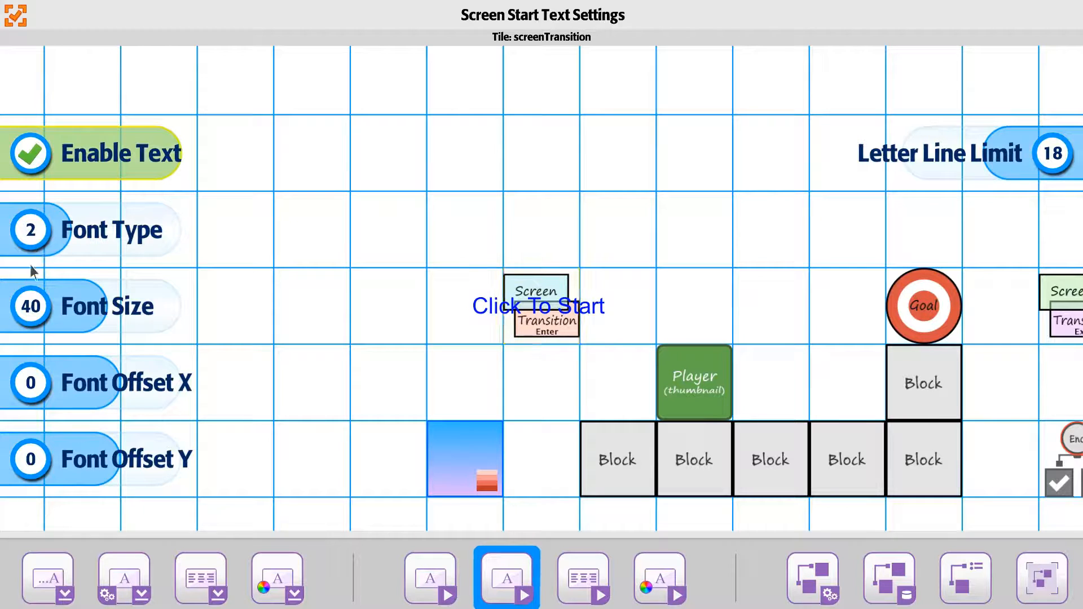
pyautogui.moveTo(32, 255); pyautogui.dragTo(77, 248)
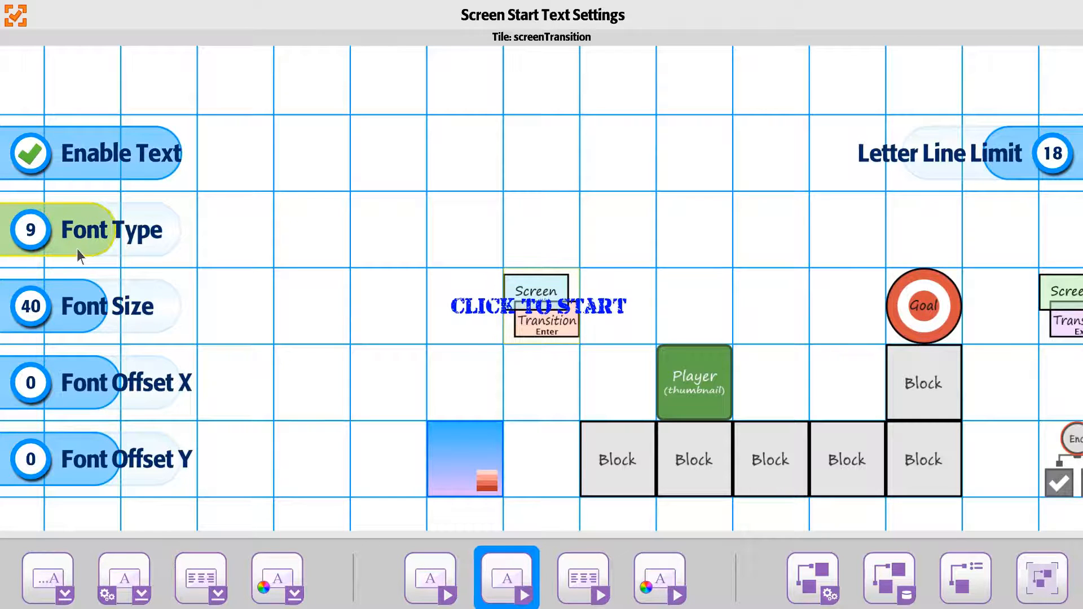
pyautogui.moveTo(62, 306); pyautogui.dragTo(93, 306)
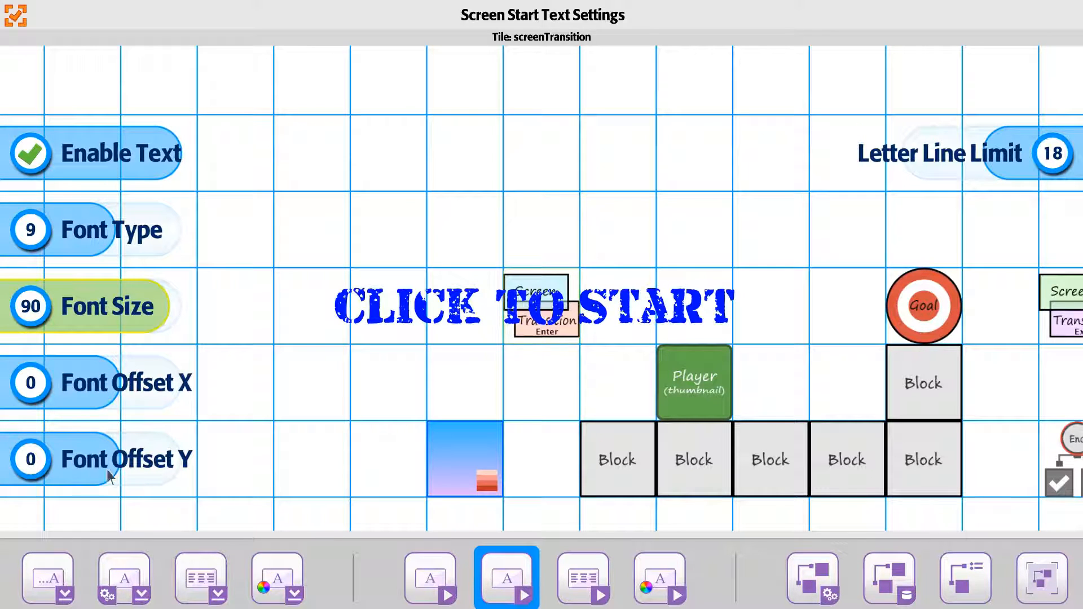
# Step: Try the Bold font style in the Screen Start Text Alignment settings, then return it to Normal
pyautogui.click(583, 577)
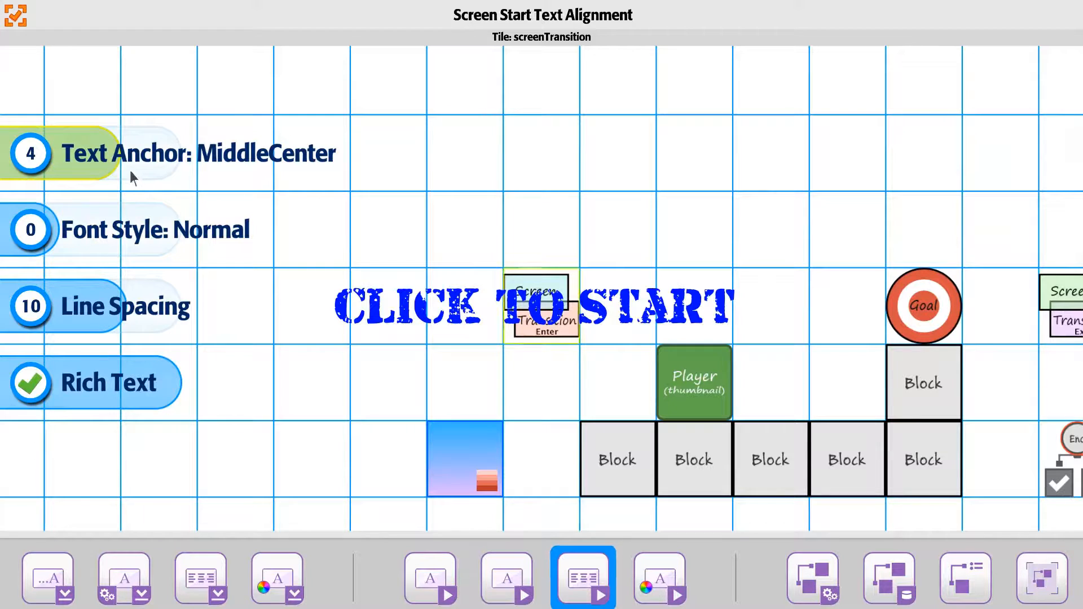
pyautogui.click(62, 242)
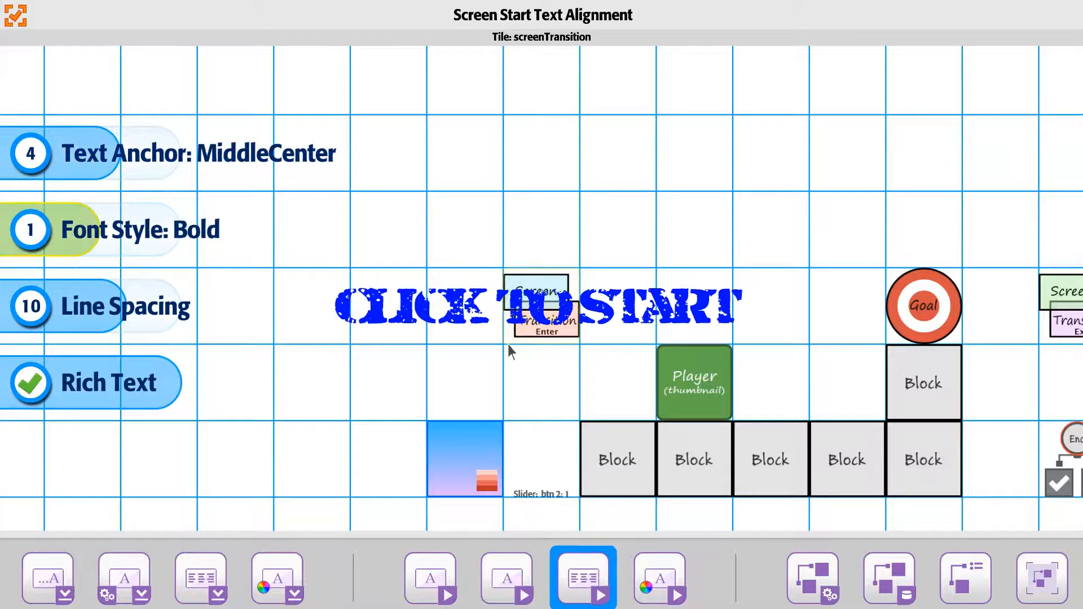
pyautogui.click(62, 241)
pyautogui.scroll(-2, 267, 319)
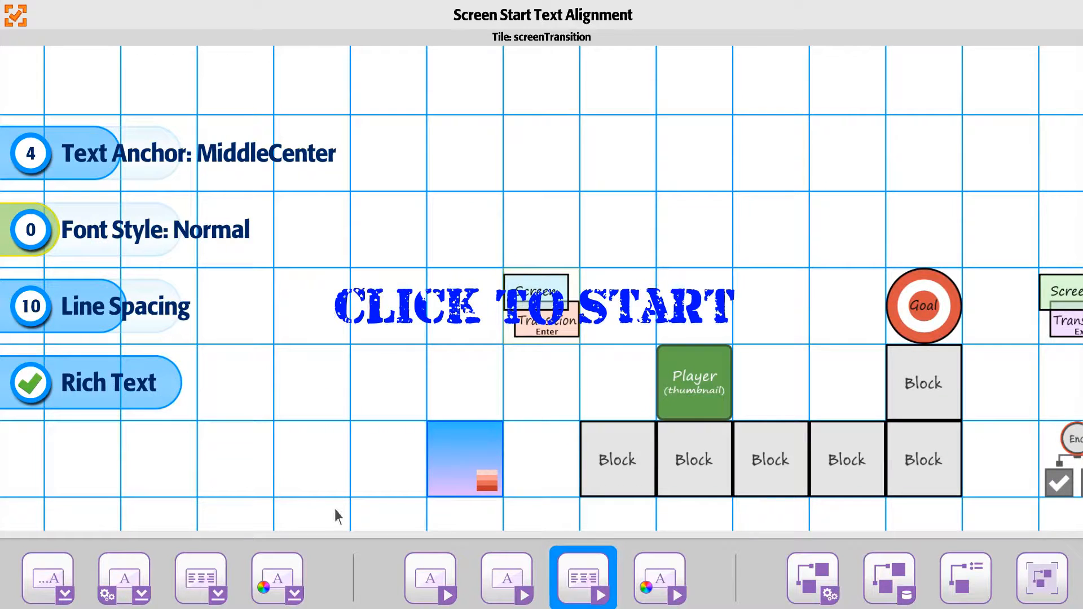
# Step: Close the enter transition's settings and play the level, starting it from its "Click To Start" screen
pyautogui.click(16, 17)
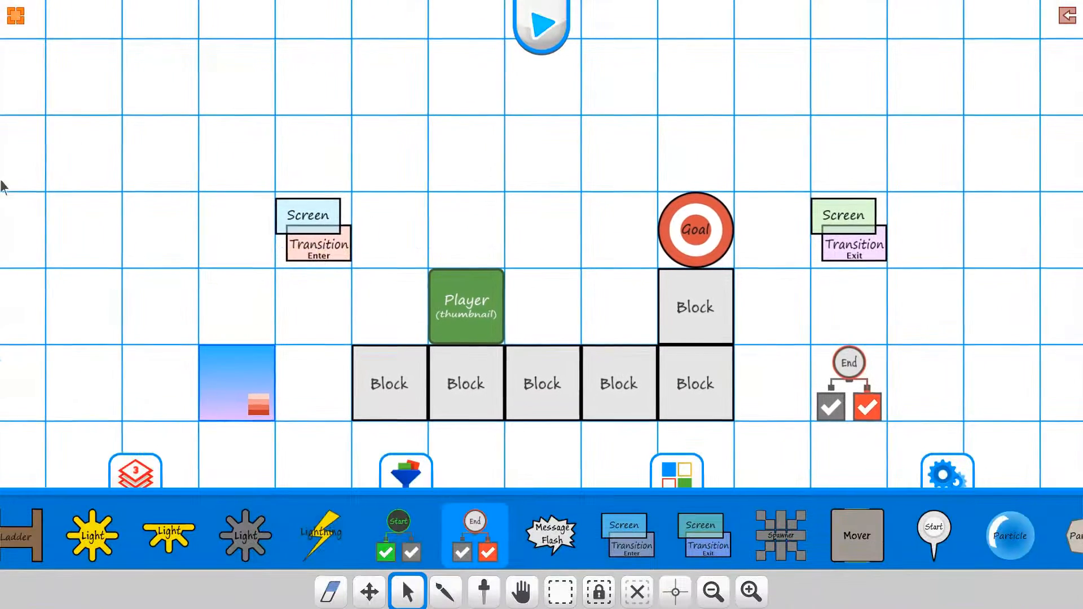
pyautogui.click(539, 44)
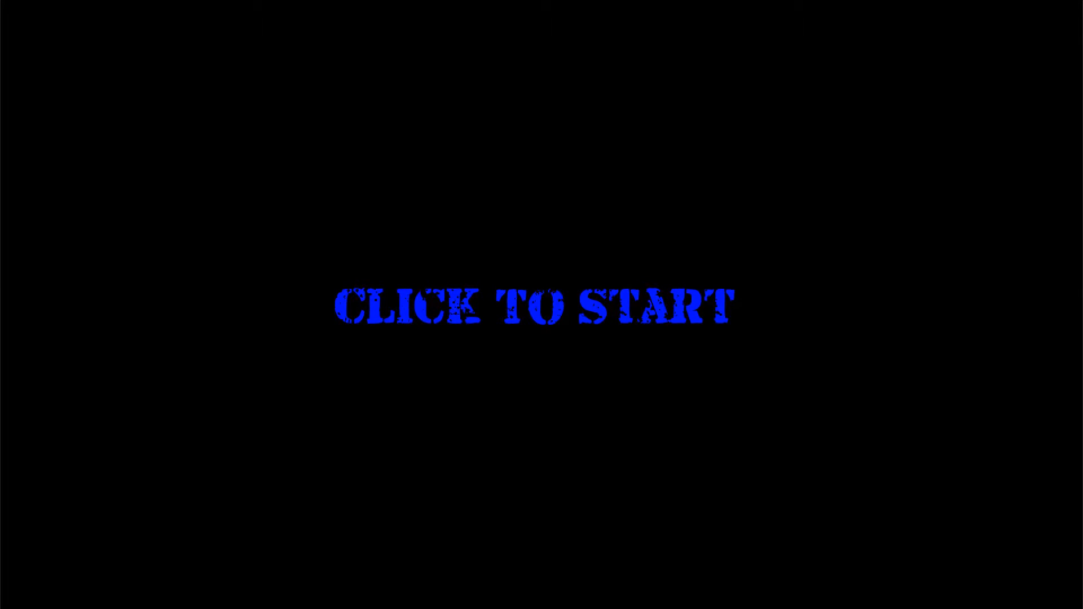
pyautogui.click(535, 307)
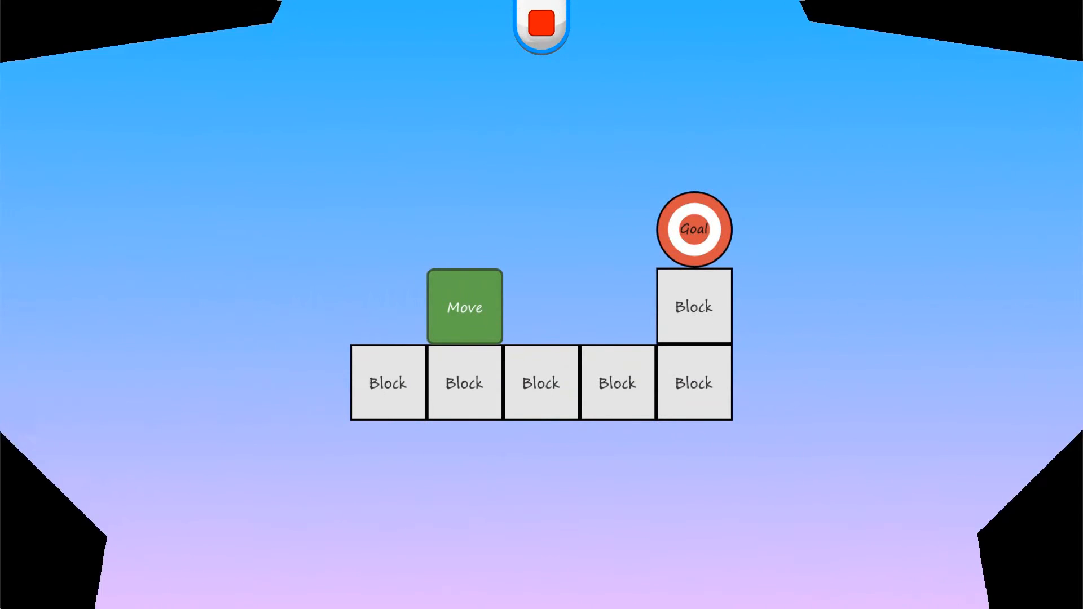